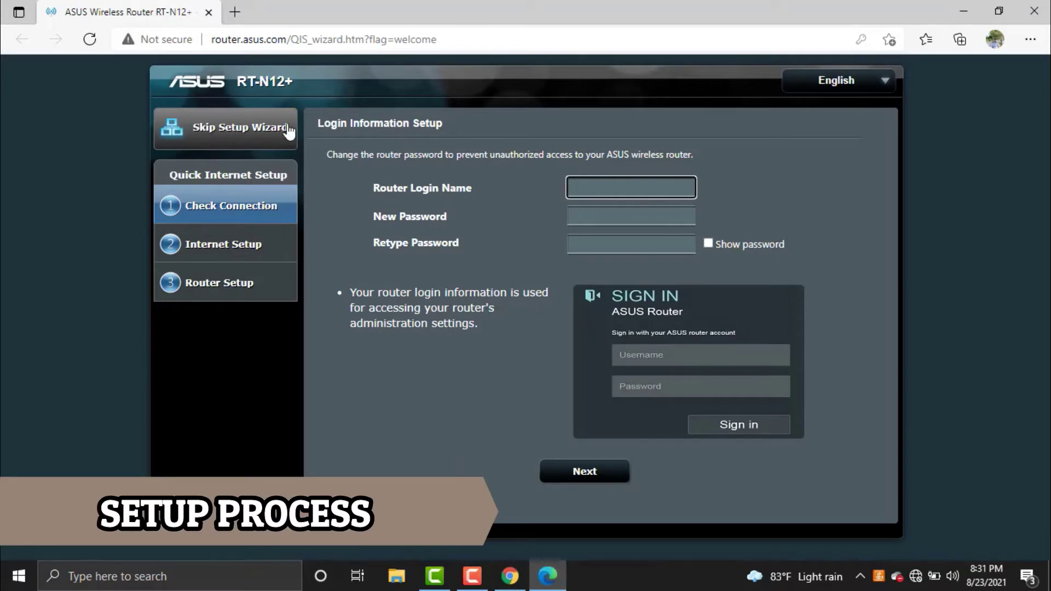
- Highlight the router page address, then set login name admin with a new, confirmed password
click(211, 41)
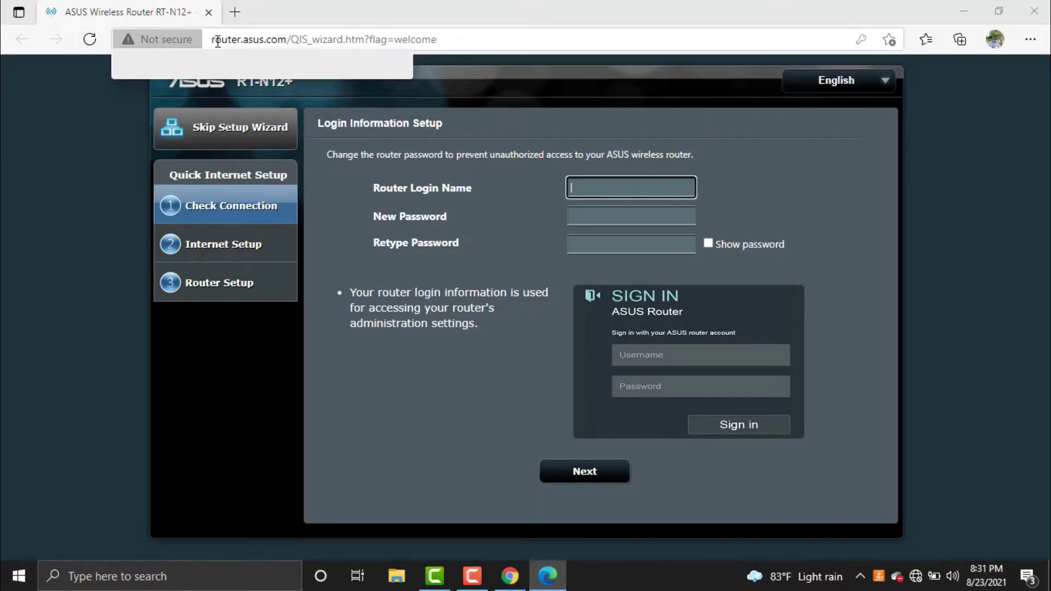
drag(212, 41, 295, 45)
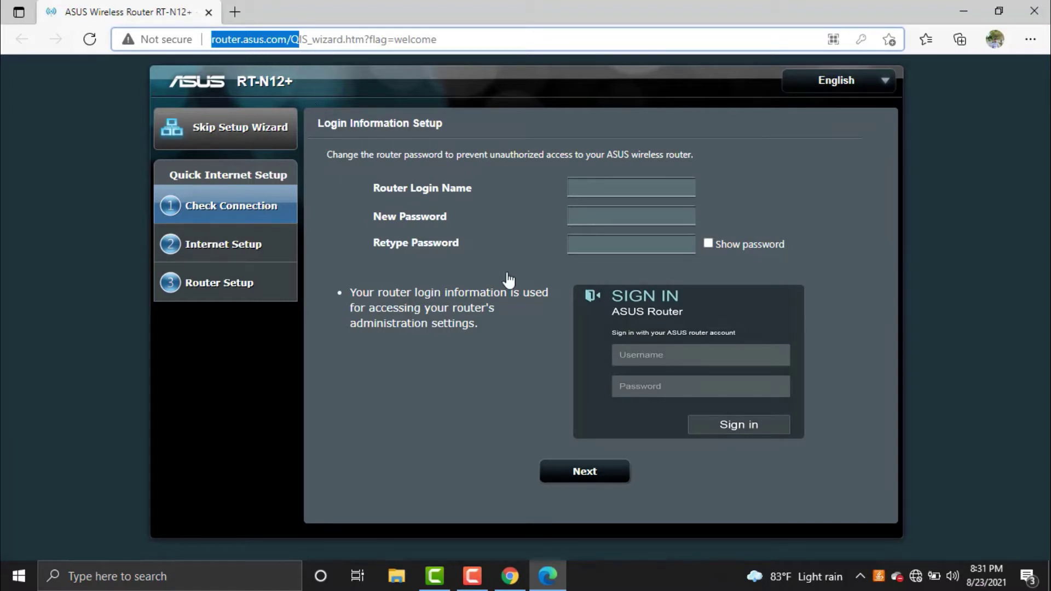
click(603, 188)
text(admin)
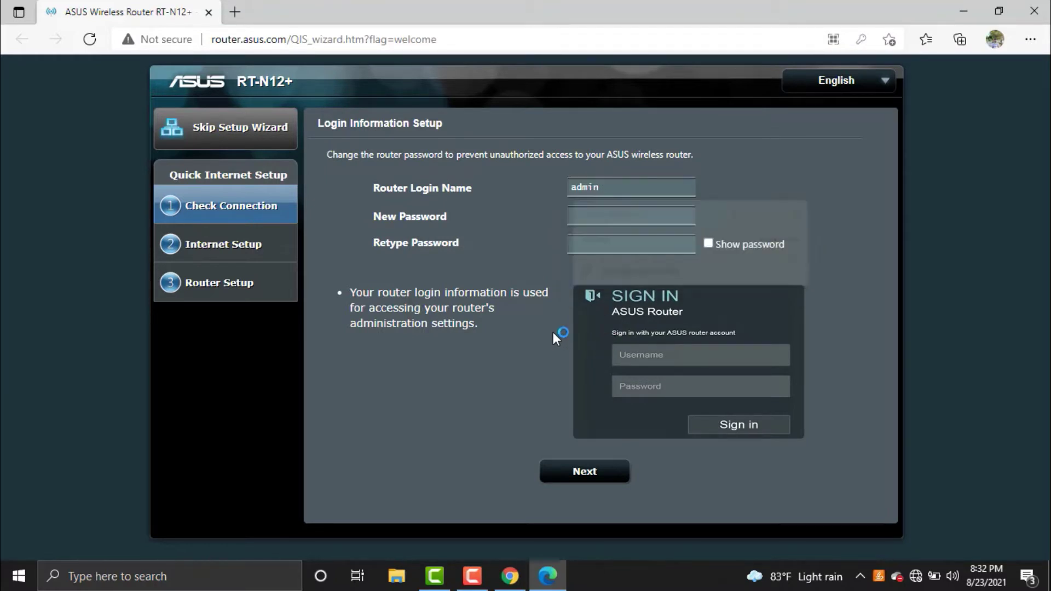
click(605, 215)
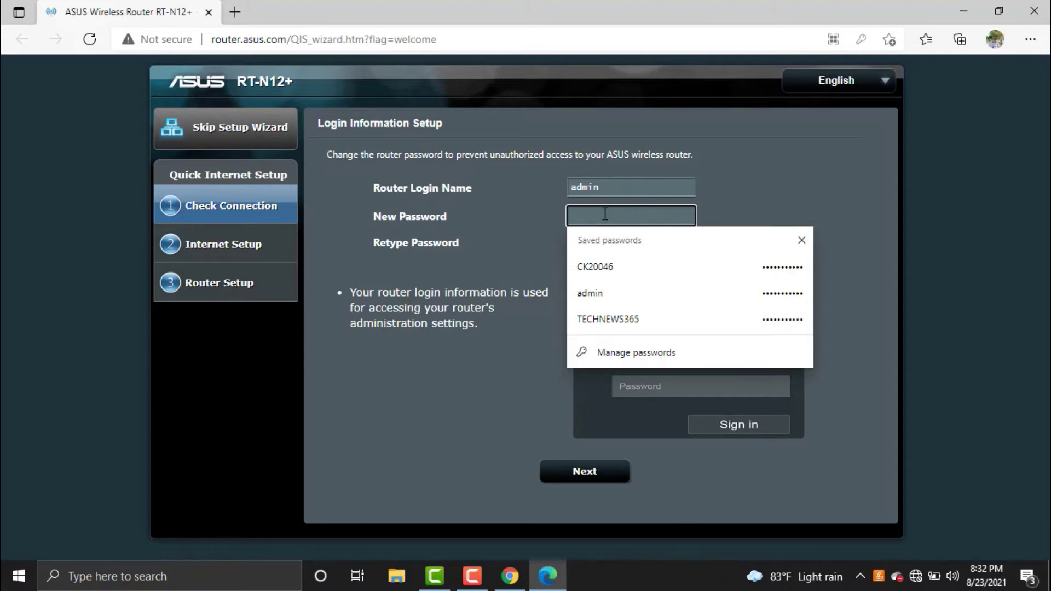
text(••)
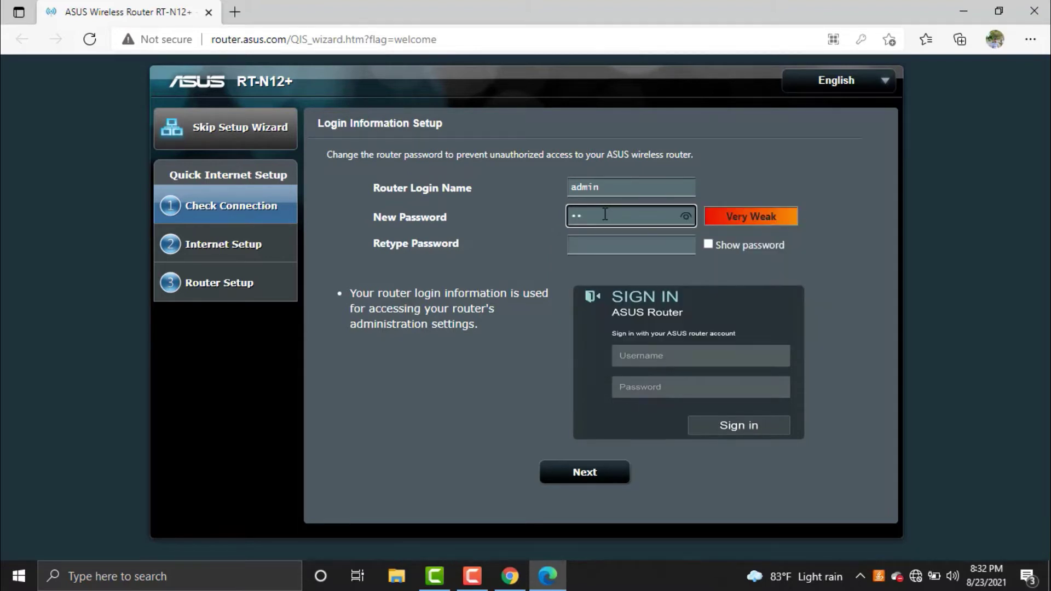
text(•••••)
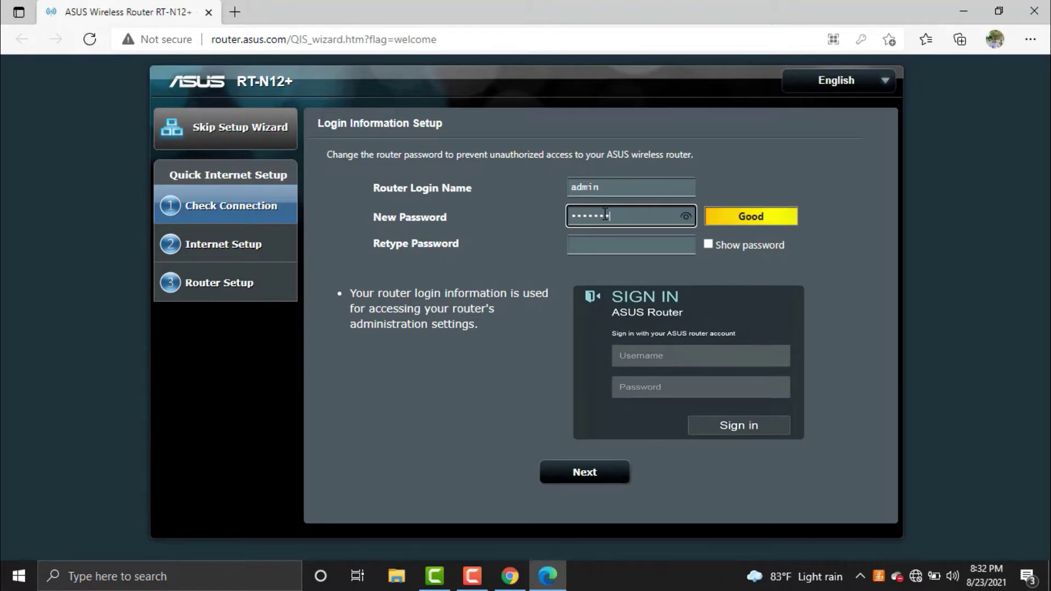
click(611, 250)
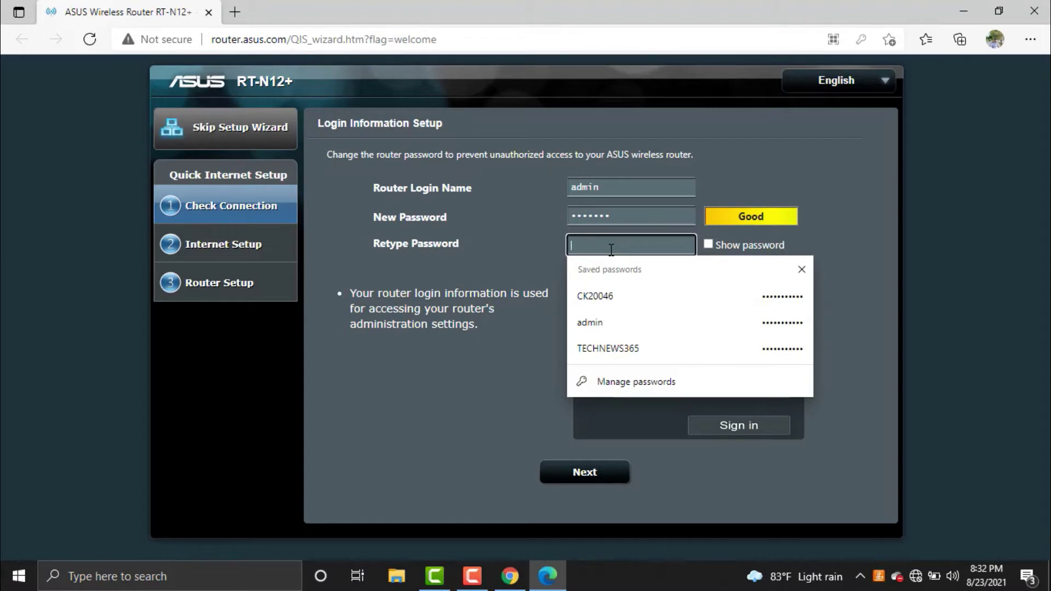
text(•)
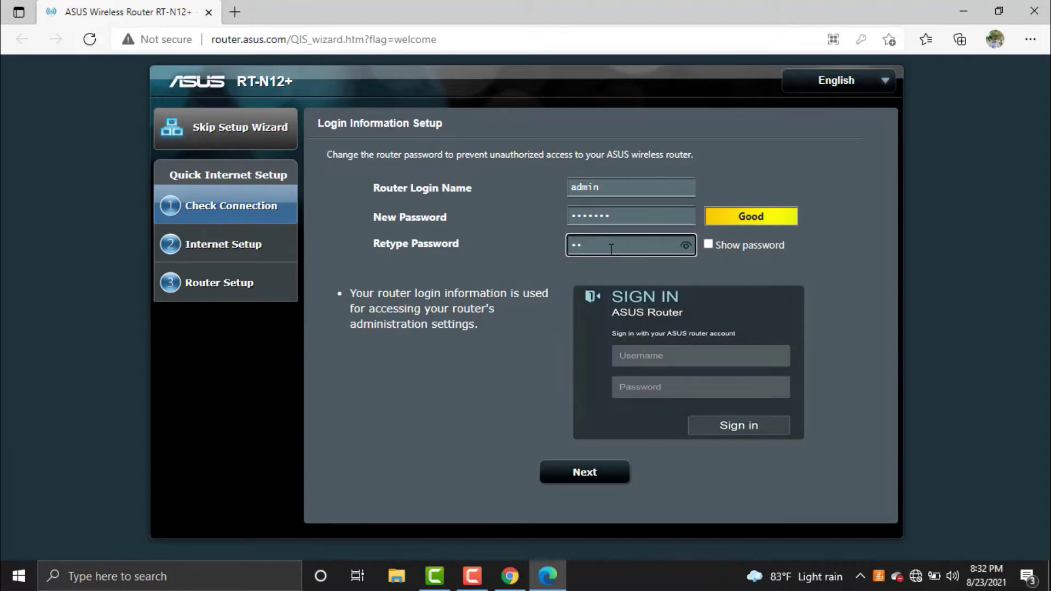
text(•••••••)
click(617, 482)
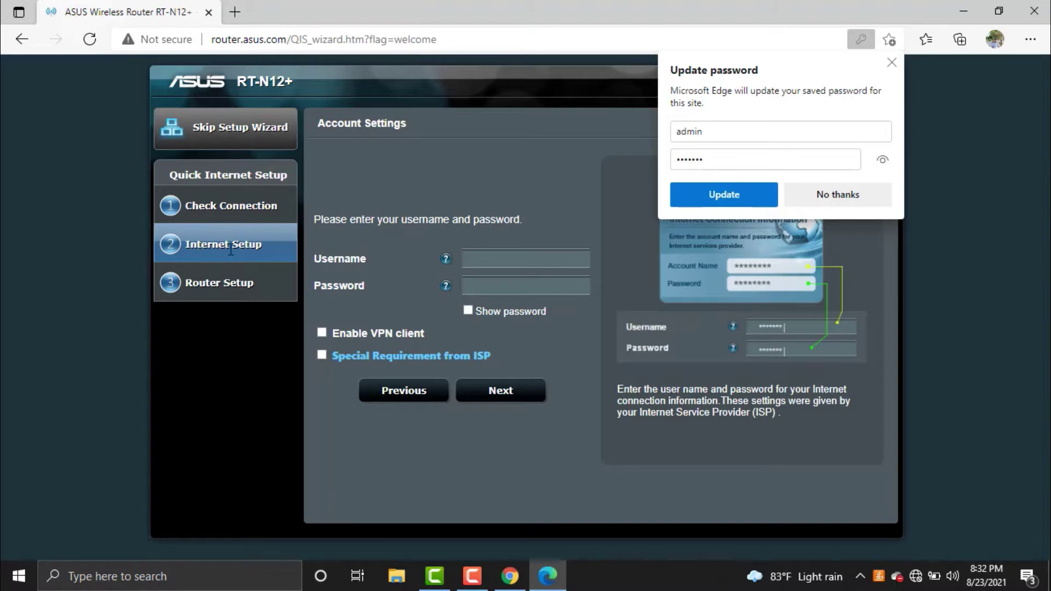
- Fill in the PPPoE account username and password, declining Edge's save-password prompt
click(497, 260)
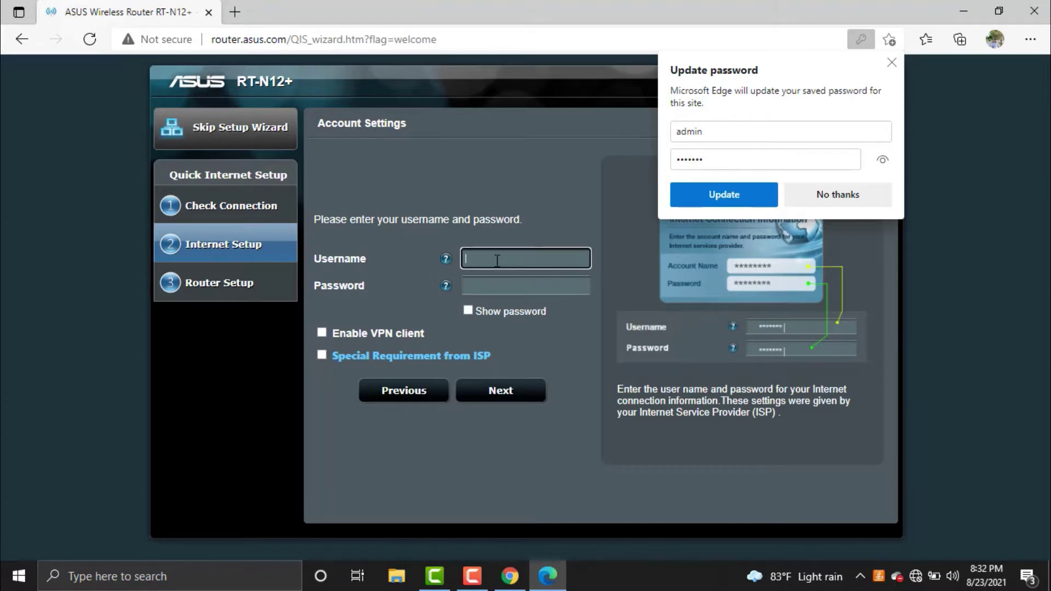
text(CK20046)
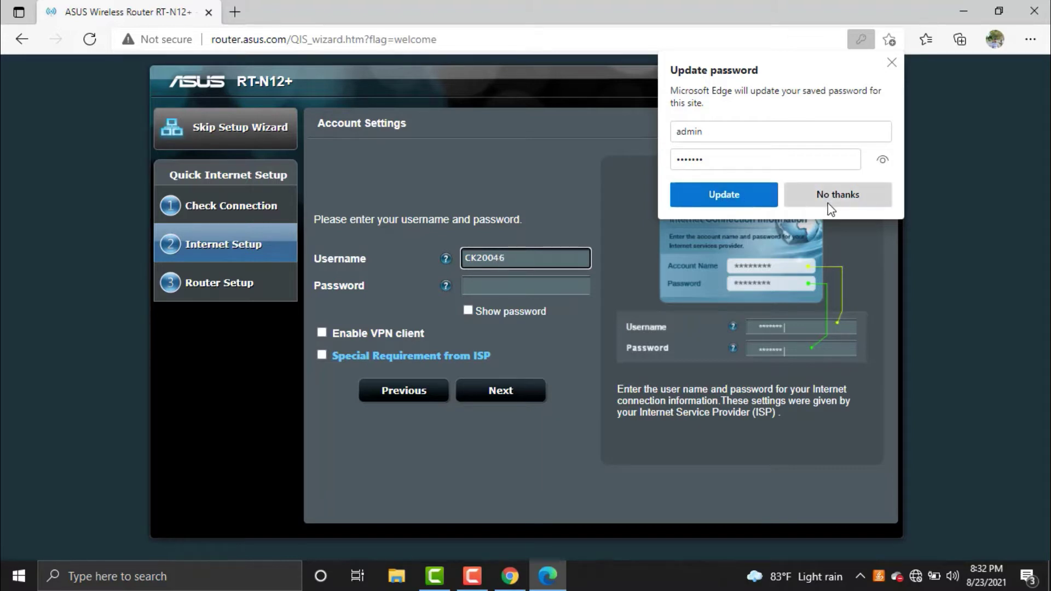
click(831, 201)
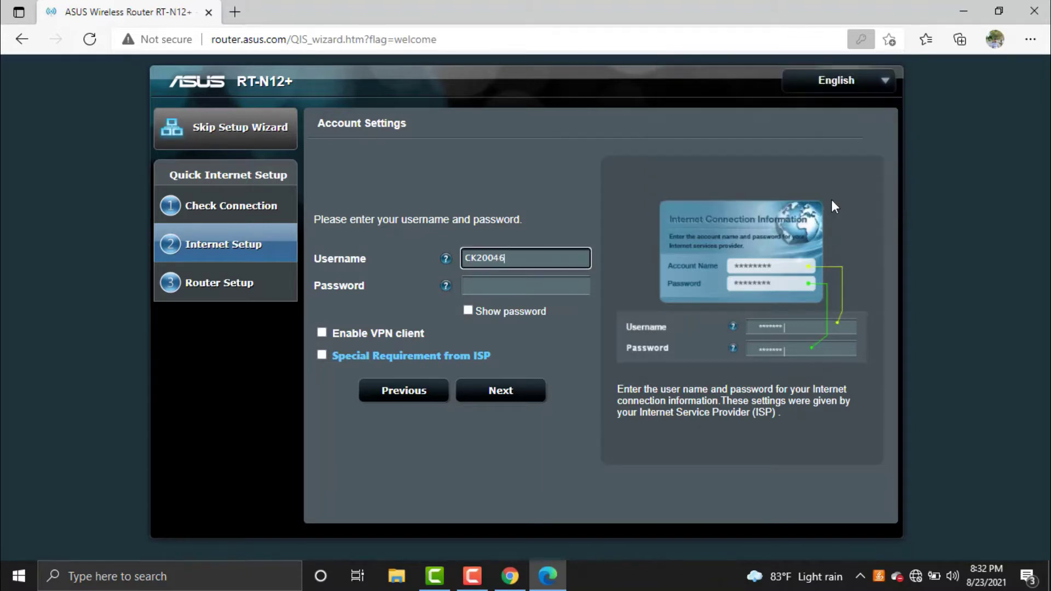
click(510, 285)
text(•••)
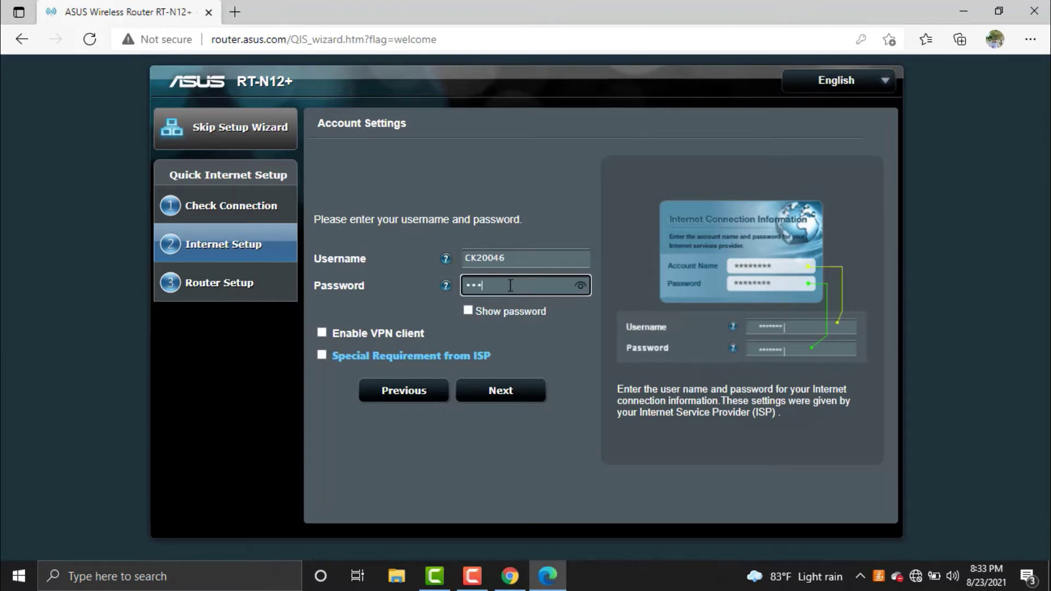
text(••••••••)
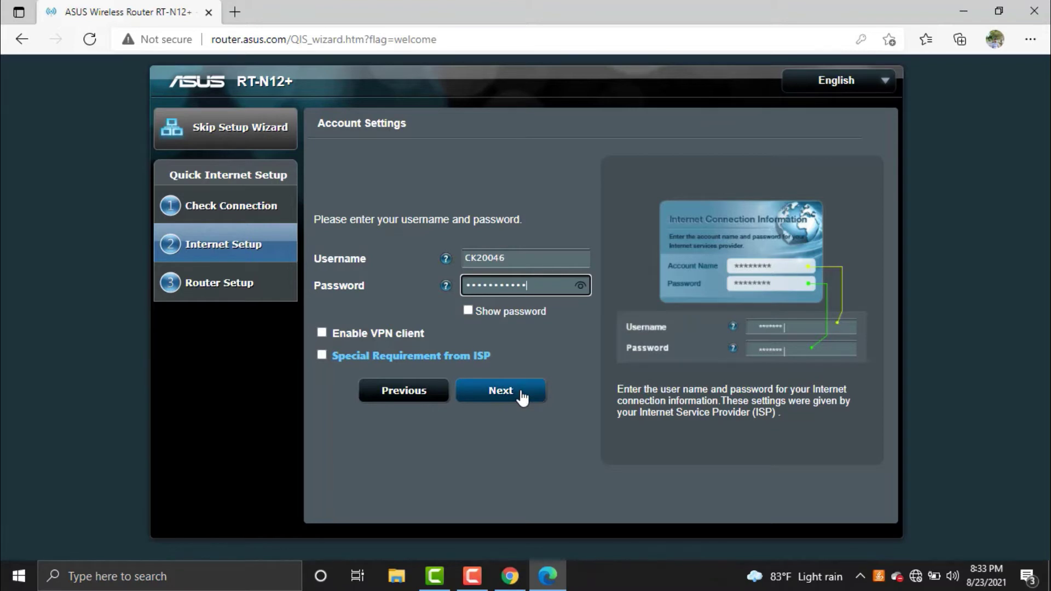
click(522, 399)
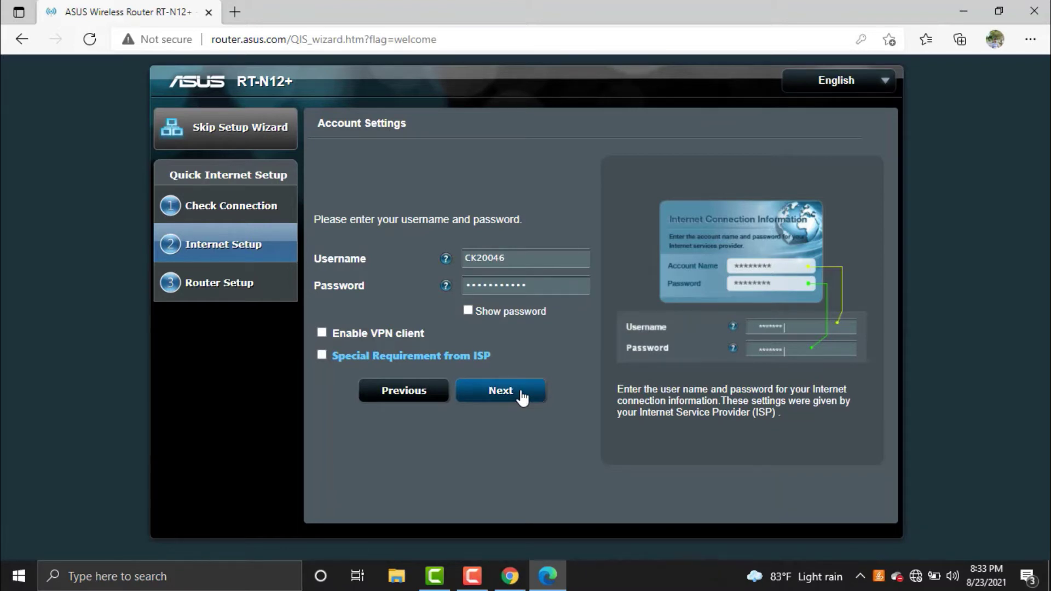
click(522, 398)
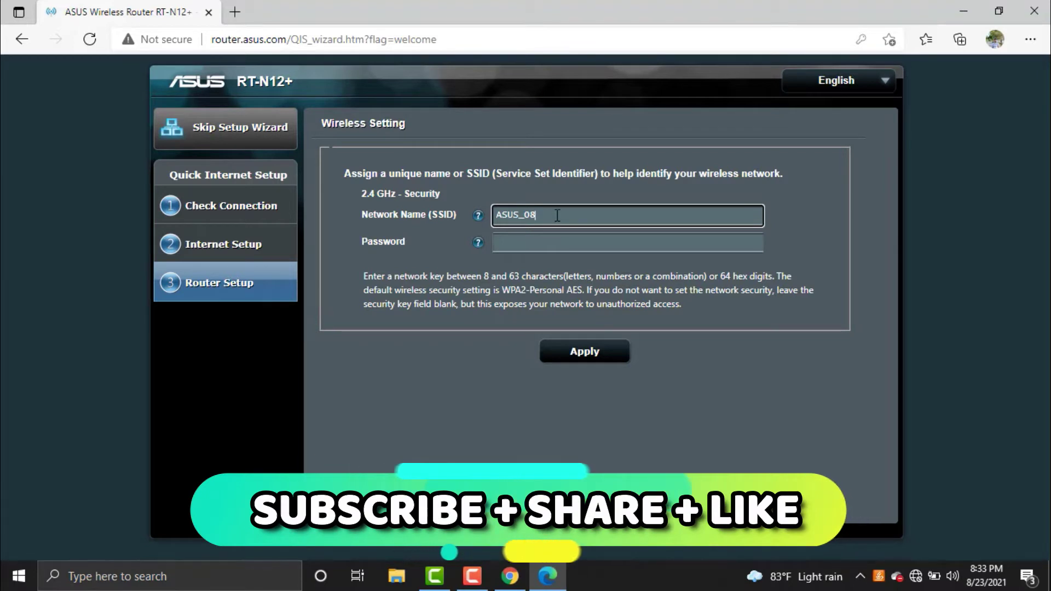
drag(557, 215, 492, 215)
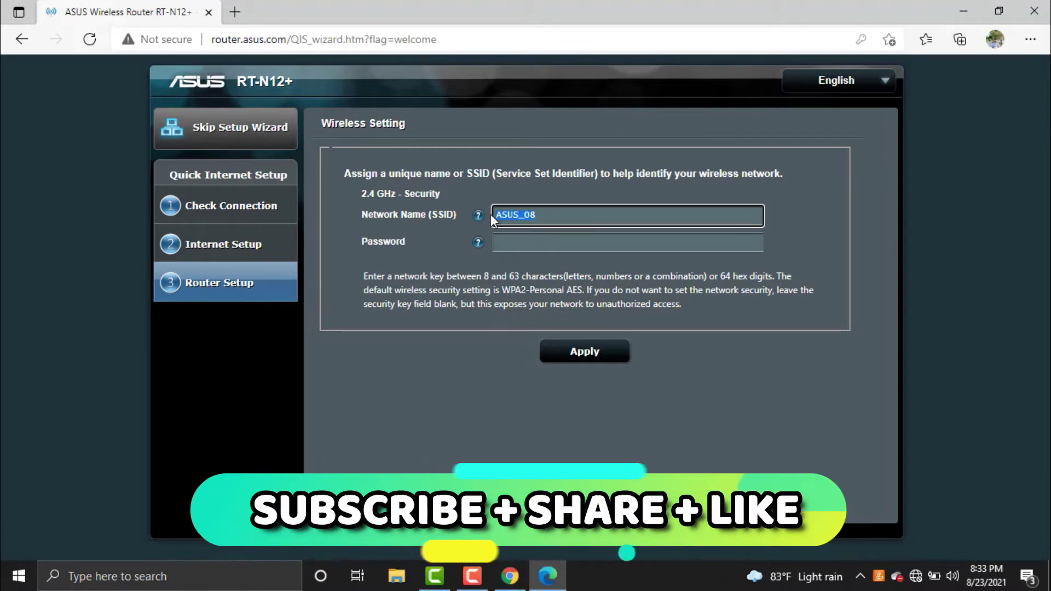
key(BackSpace)
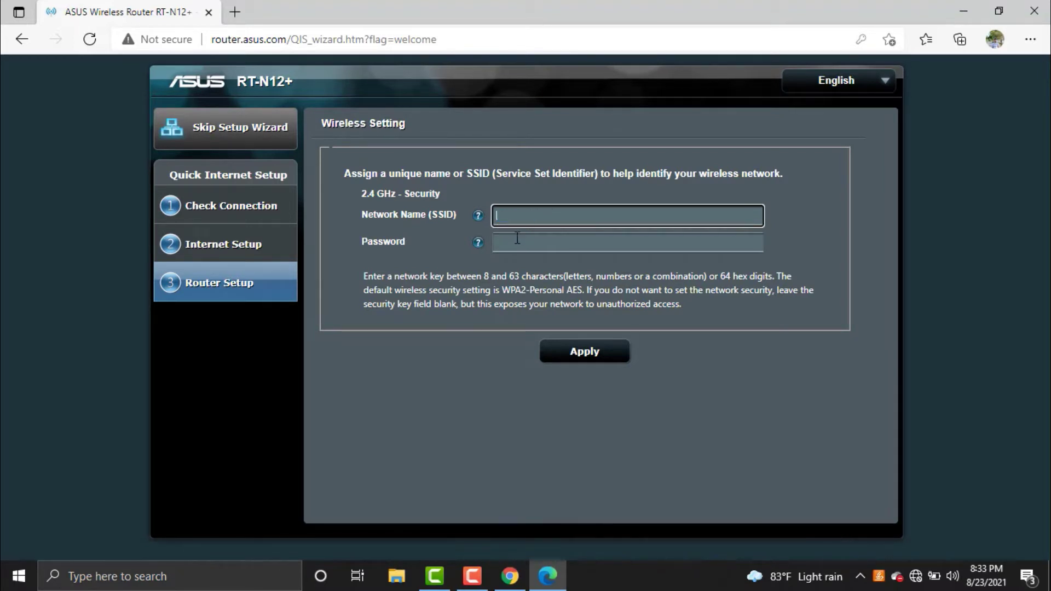
- Enter the Wi-Fi network key and apply the wireless settings
click(540, 246)
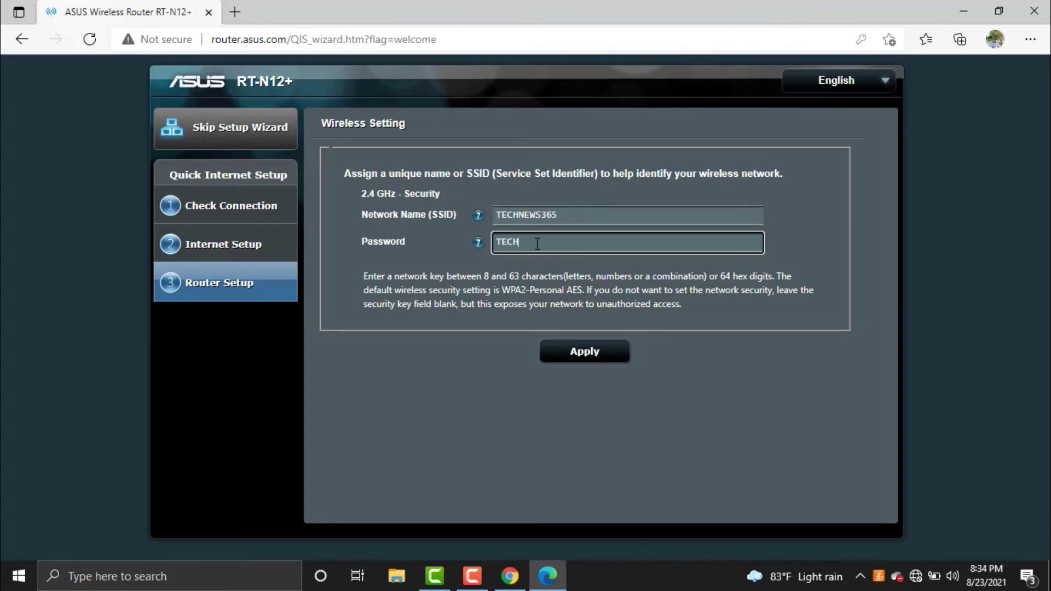
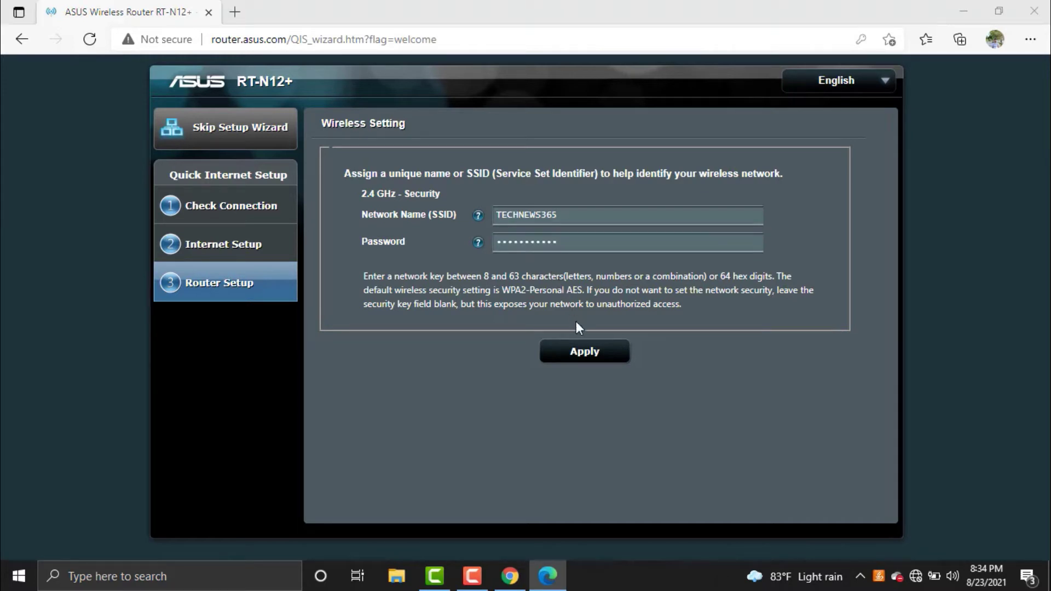
click(586, 355)
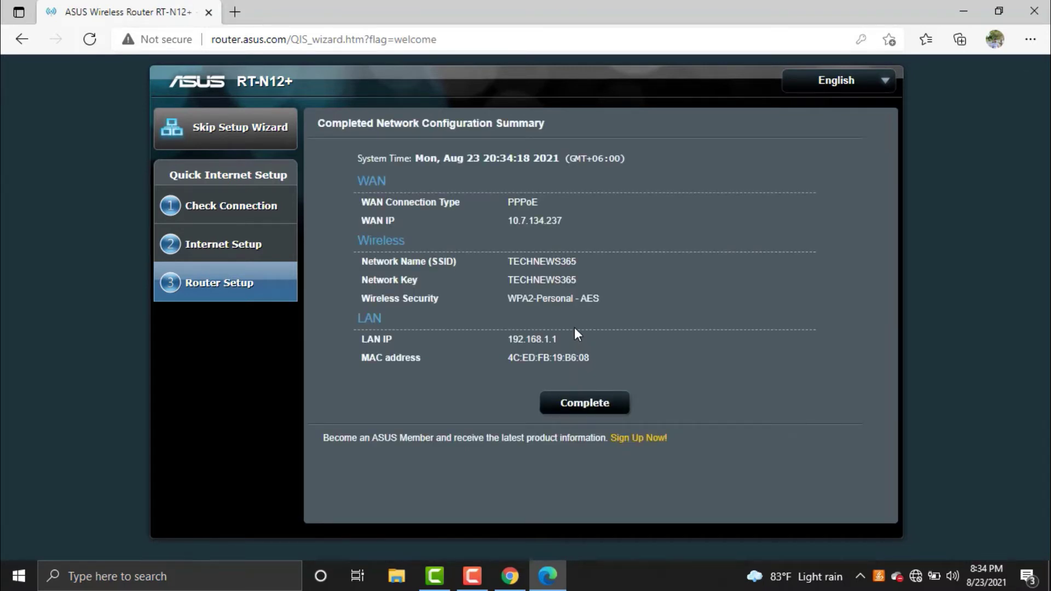
- Complete the wizard and highlight the new SSID and network key on the notice
click(600, 399)
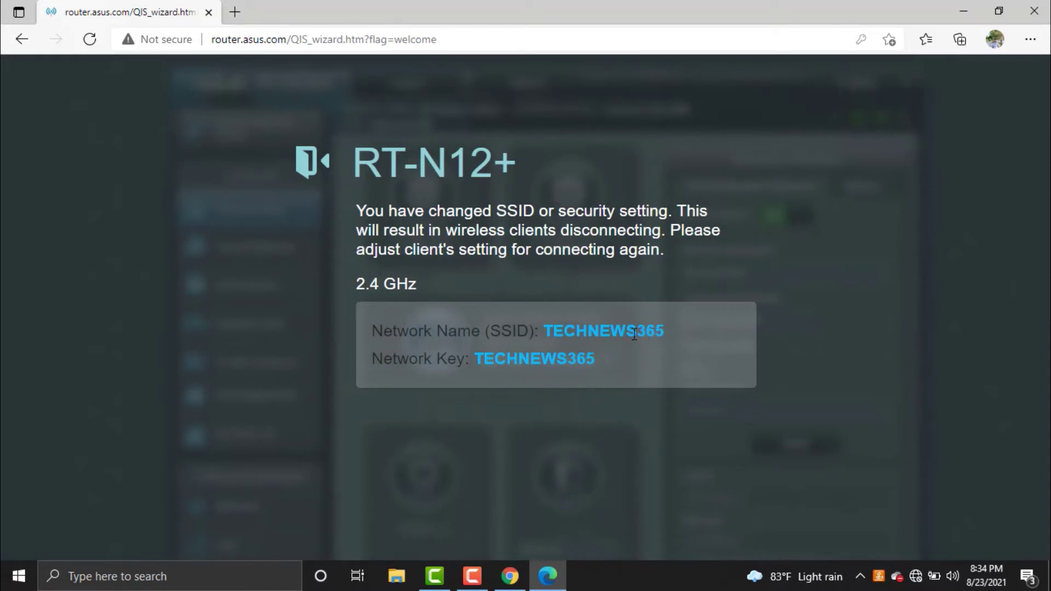
drag(550, 332, 679, 333)
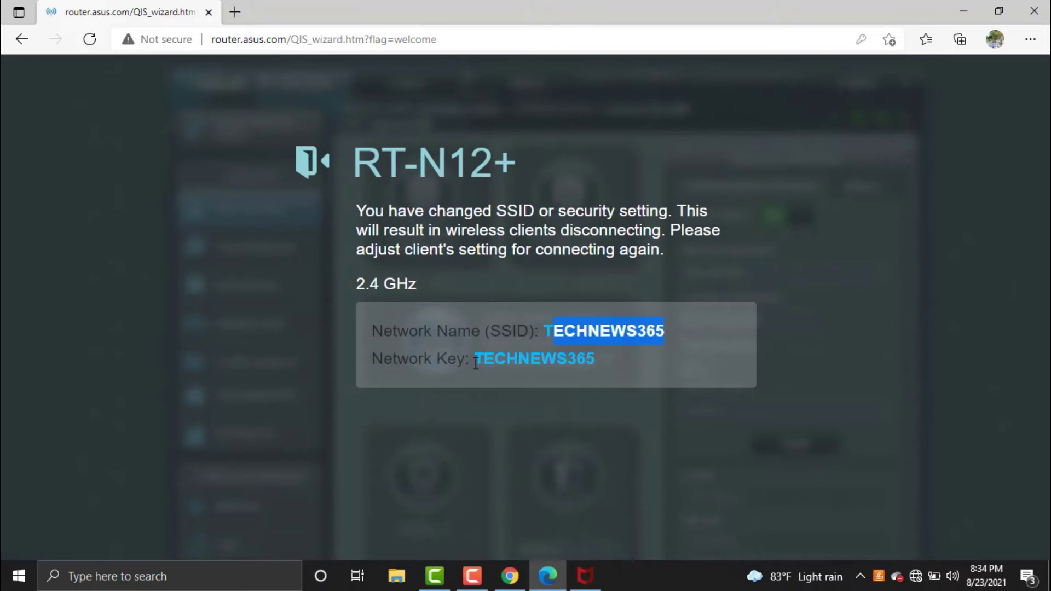
drag(475, 361, 590, 352)
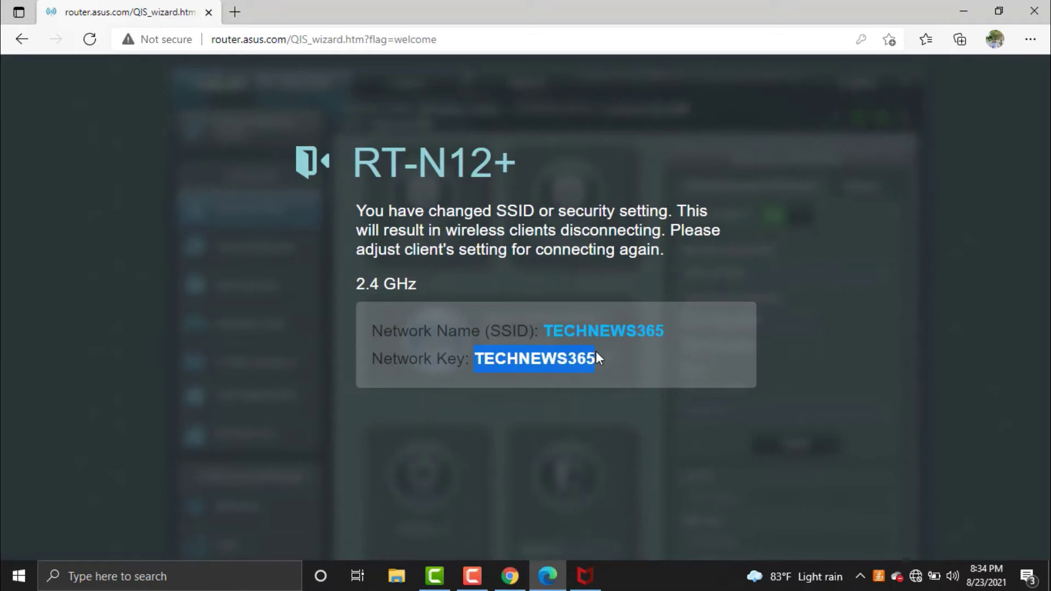
click(630, 366)
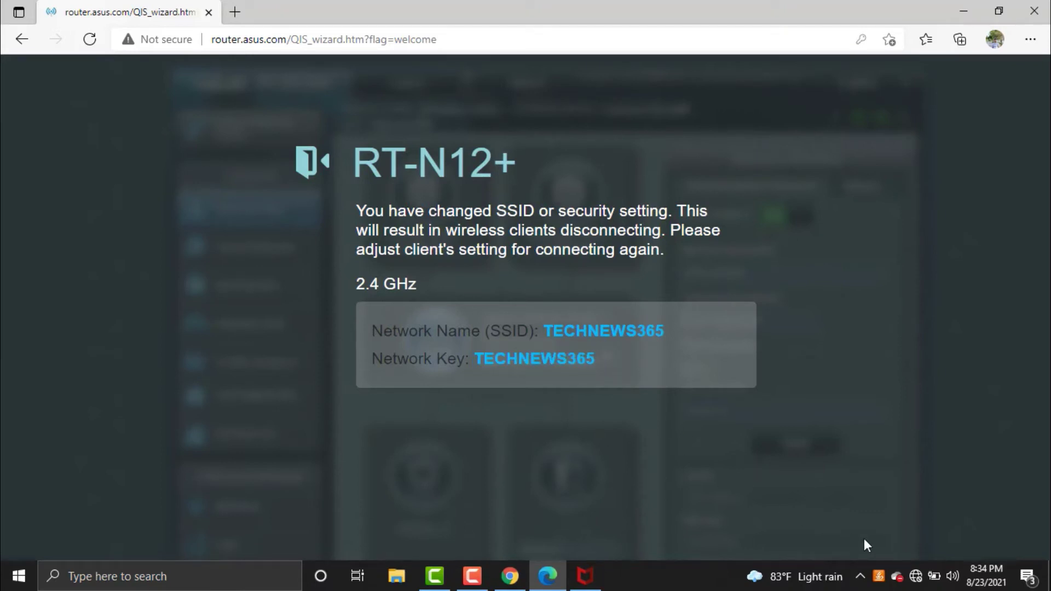
click(917, 578)
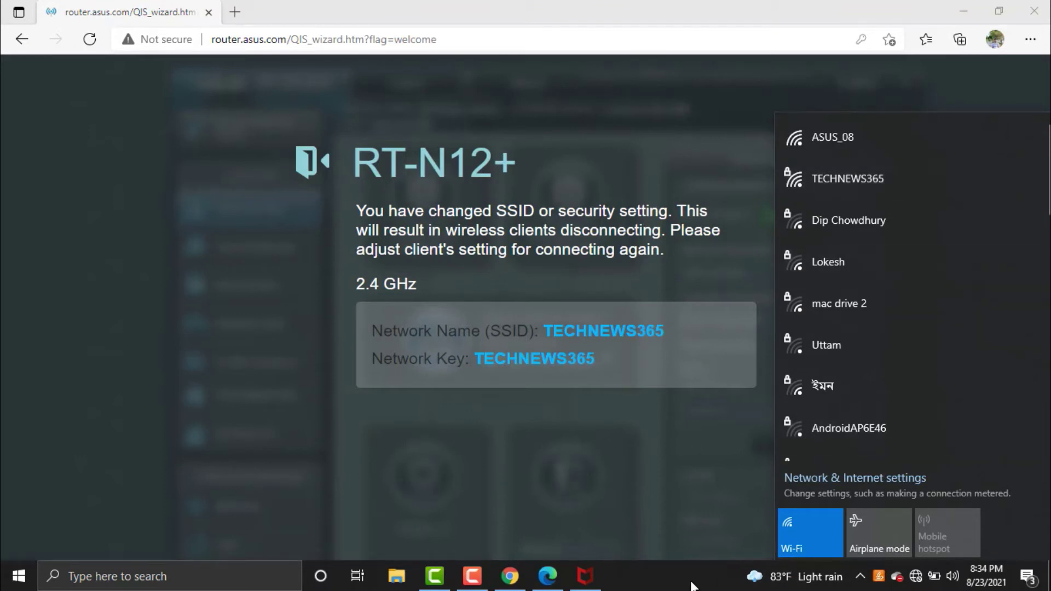
click(497, 432)
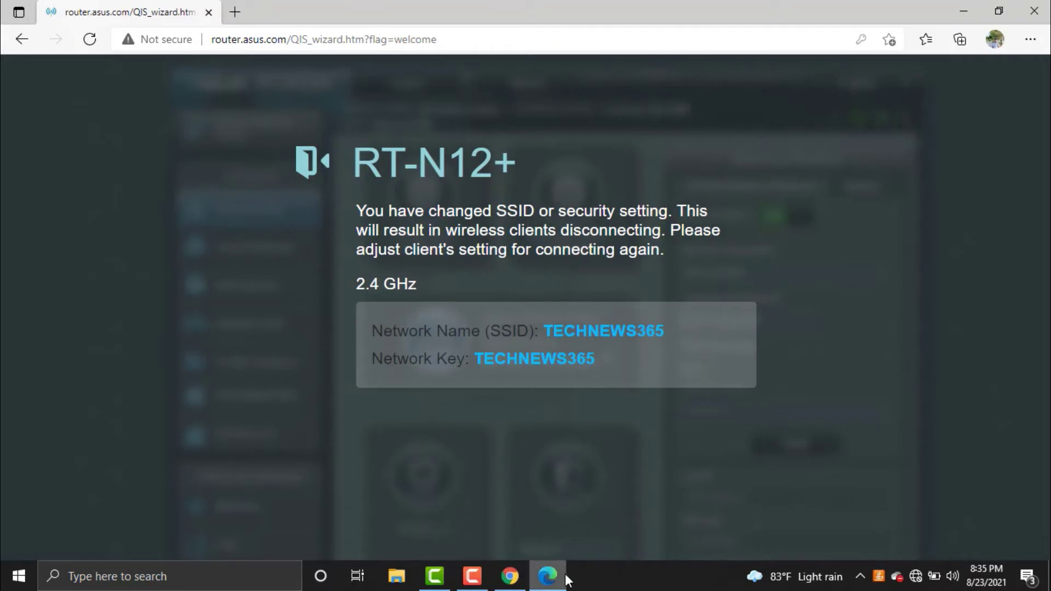
click(916, 576)
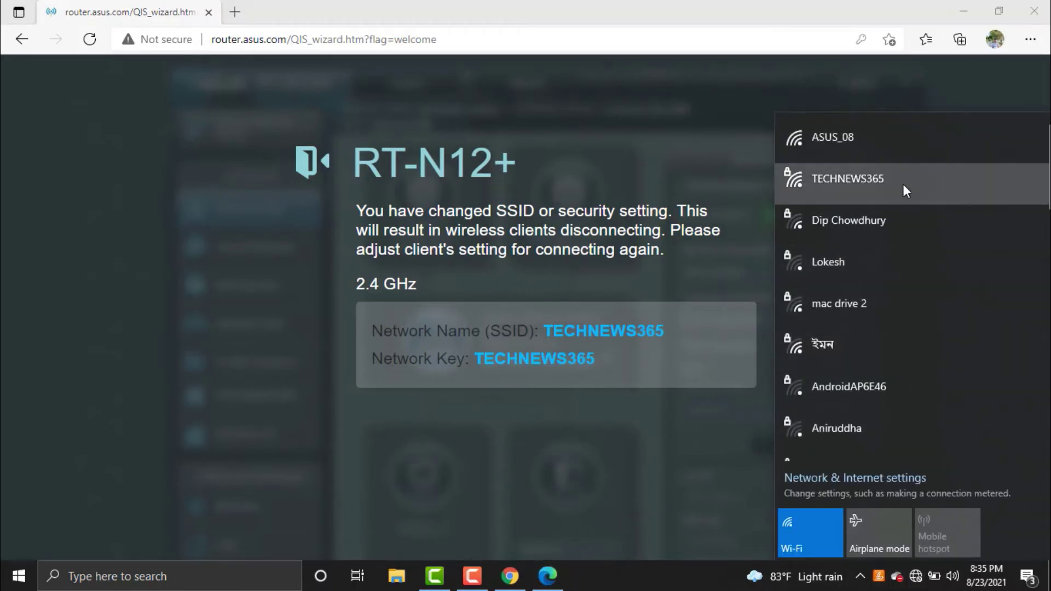
click(903, 184)
click(967, 247)
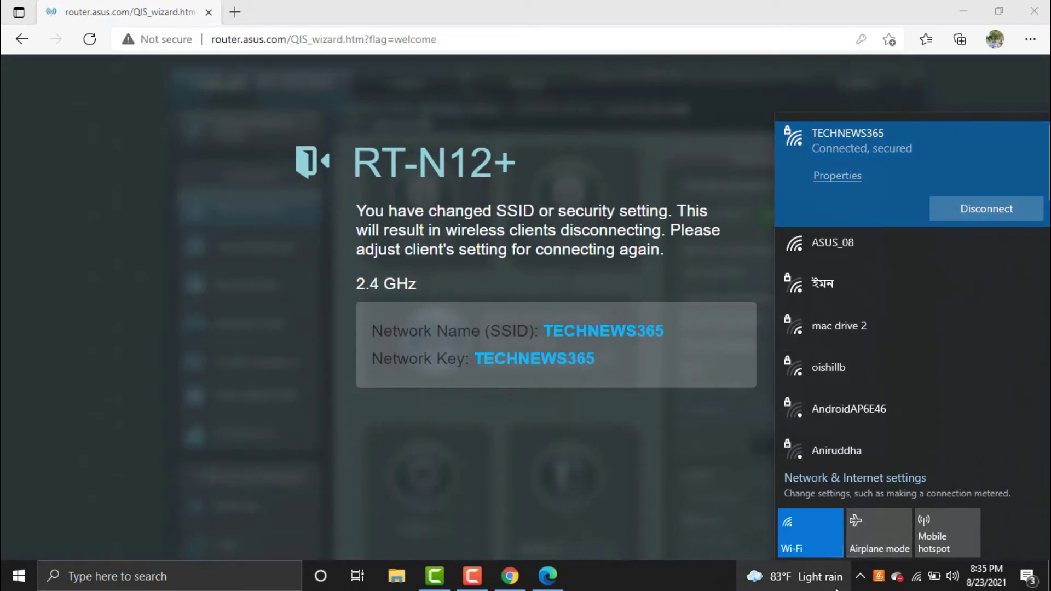
click(687, 587)
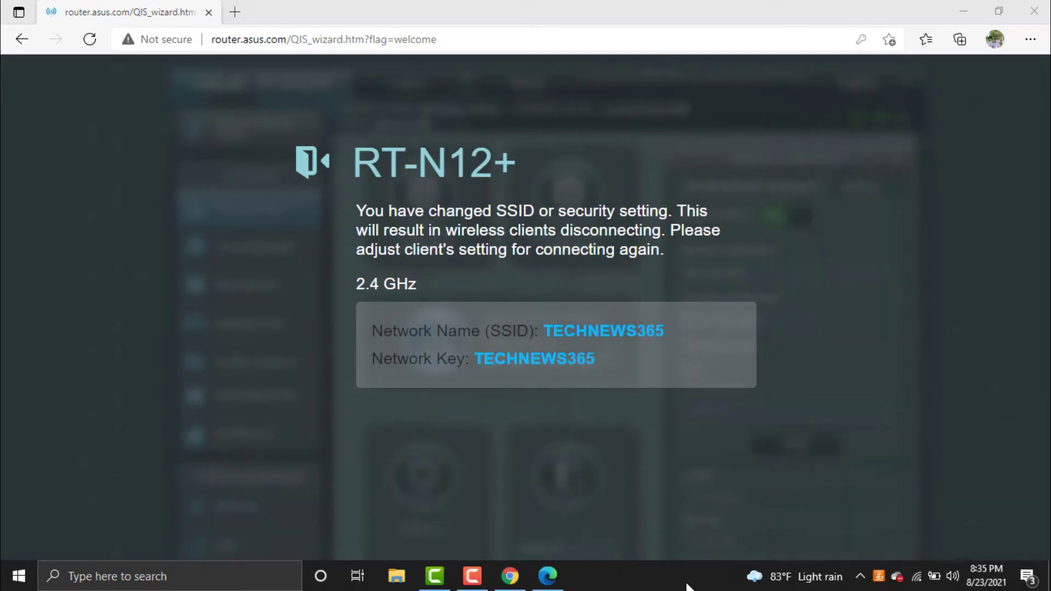
click(517, 581)
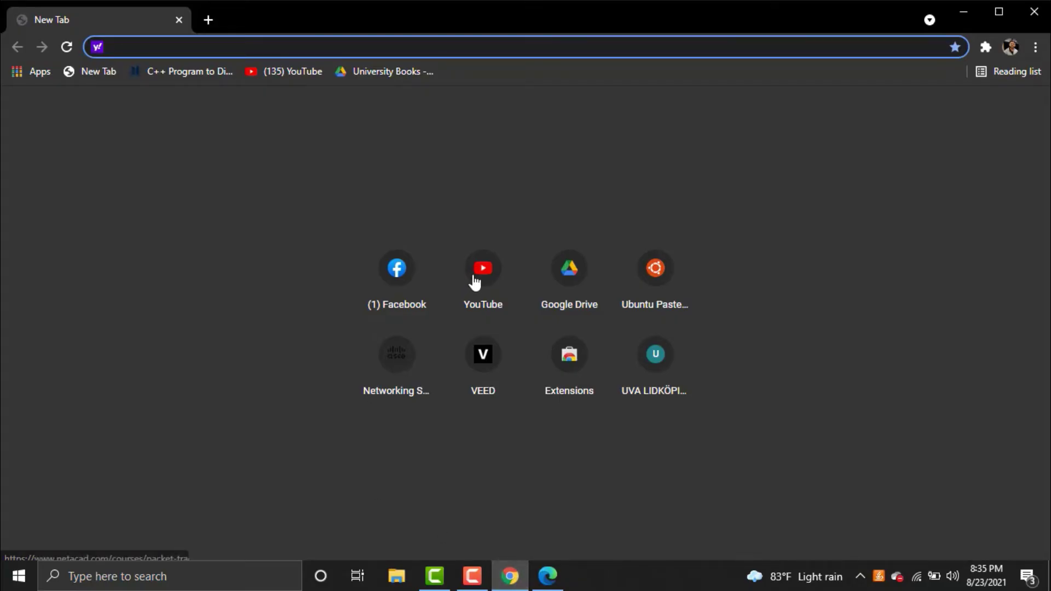
click(474, 278)
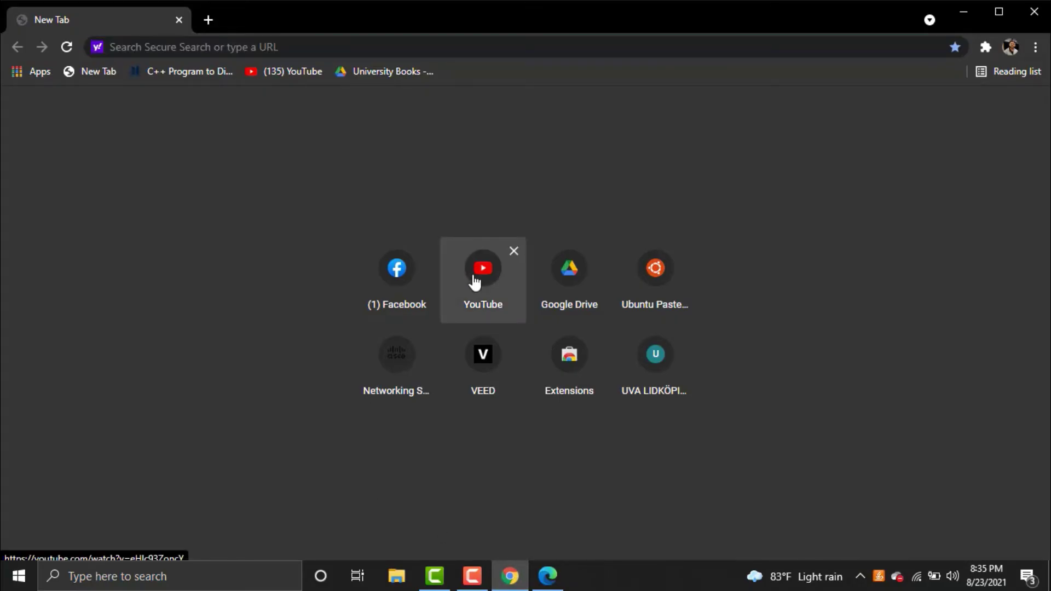
click(473, 278)
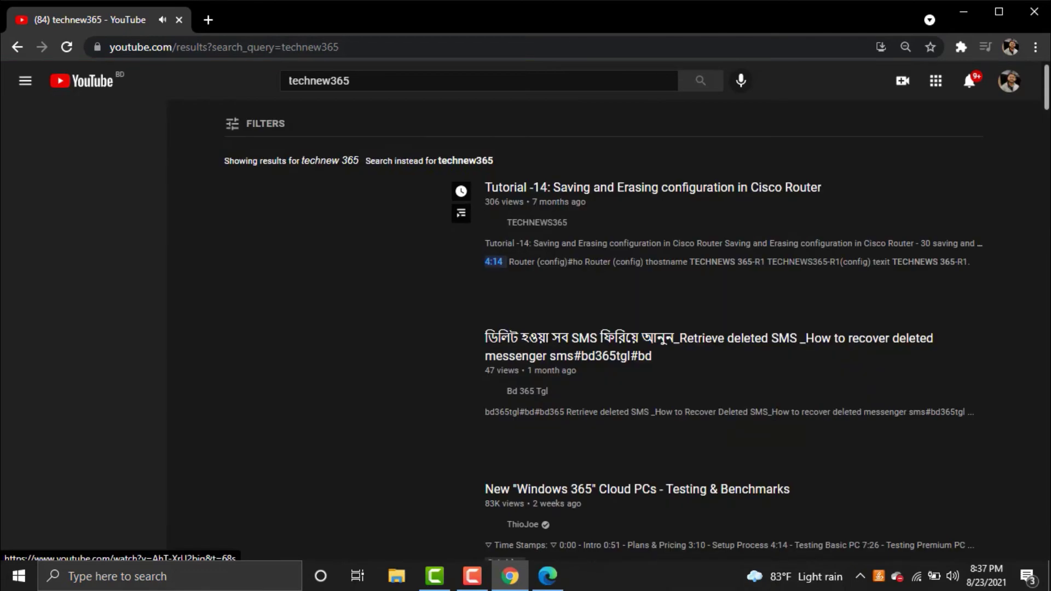
mouse_move(402, 282)
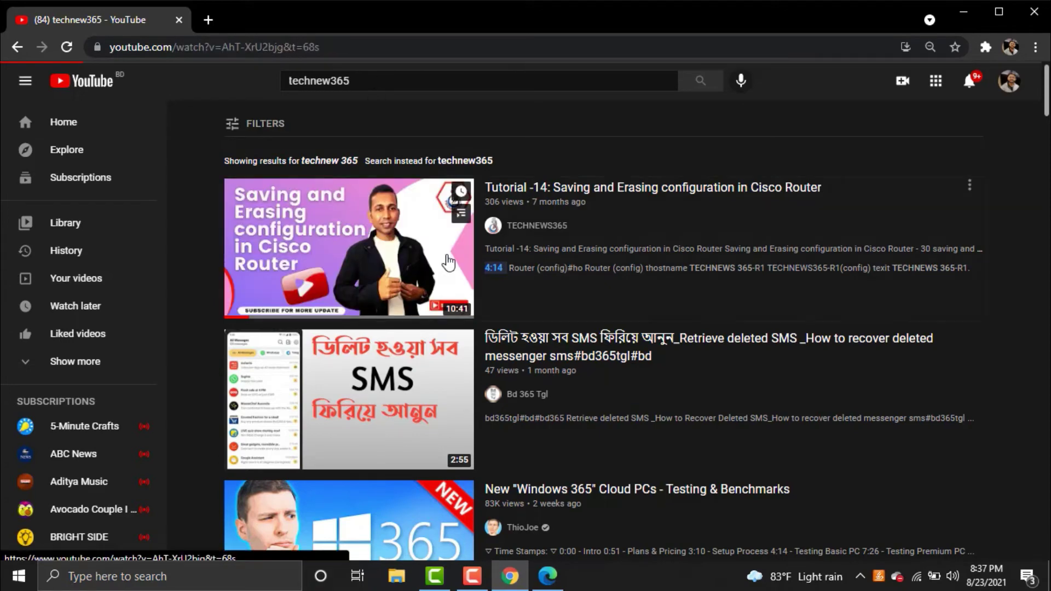
click(446, 262)
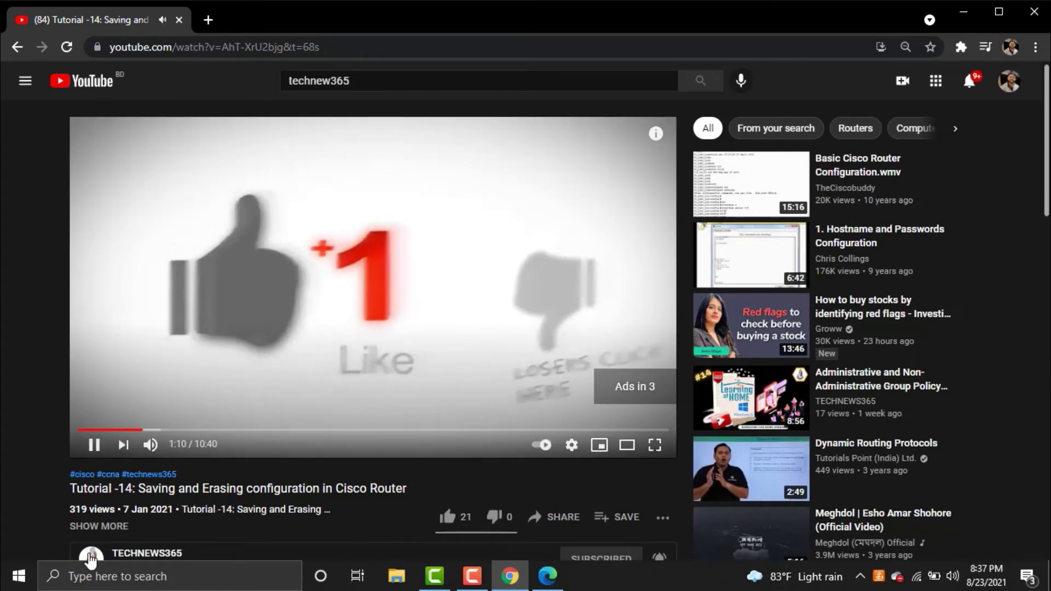
click(91, 558)
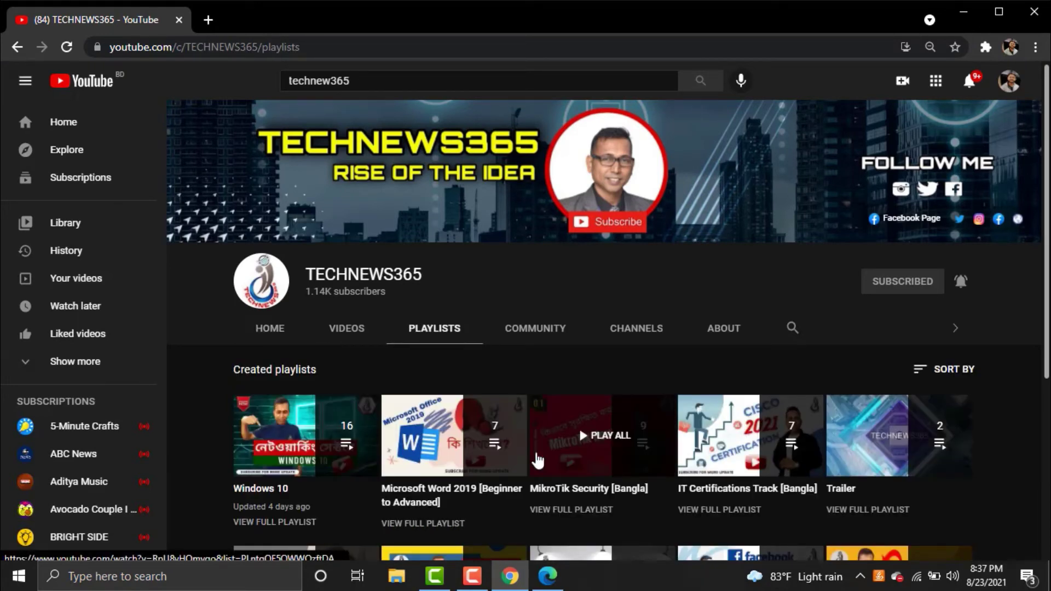
click(758, 445)
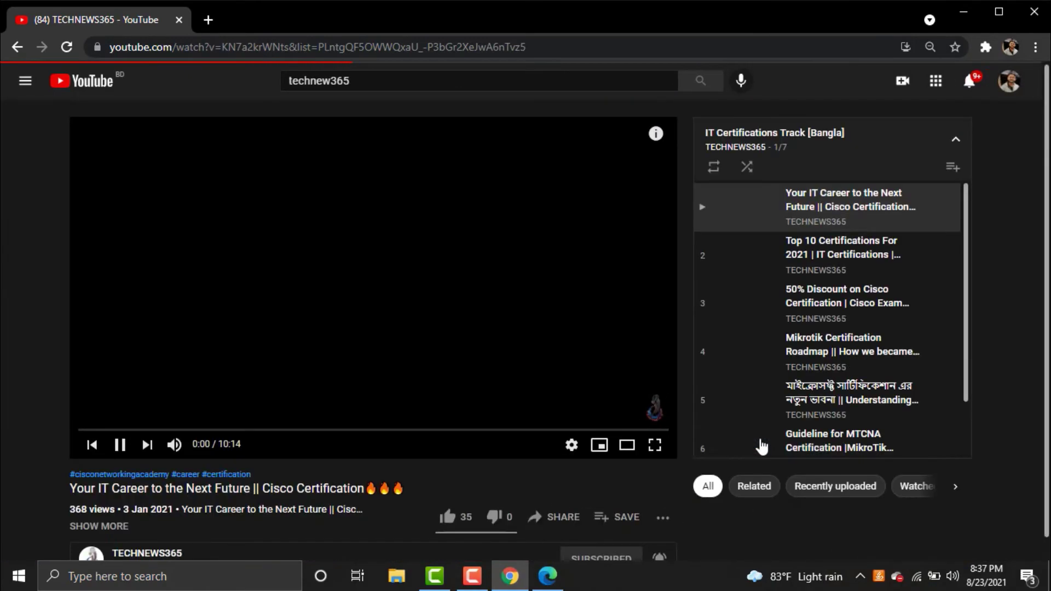